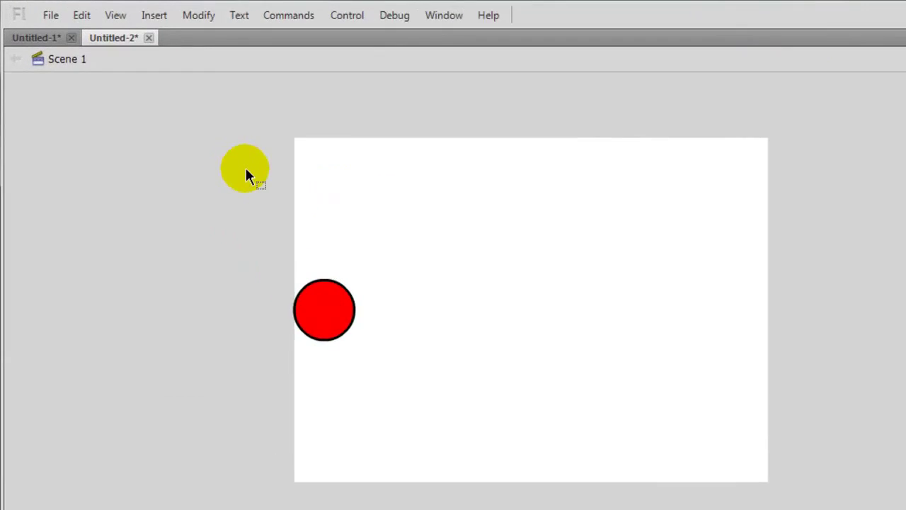
Step: Create a new ActionScript 3.0 document with a 550 x 400 px stage at 24 fps
left_click(60, 18)
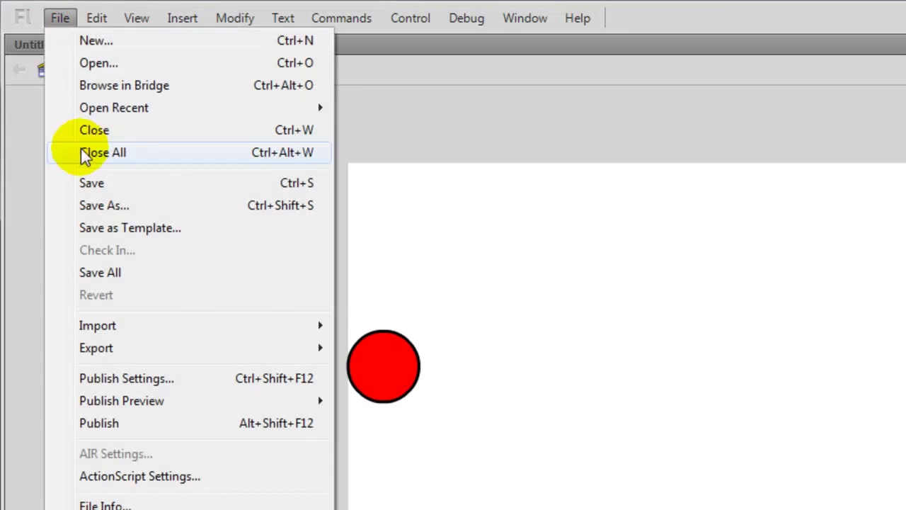
left_click(99, 45)
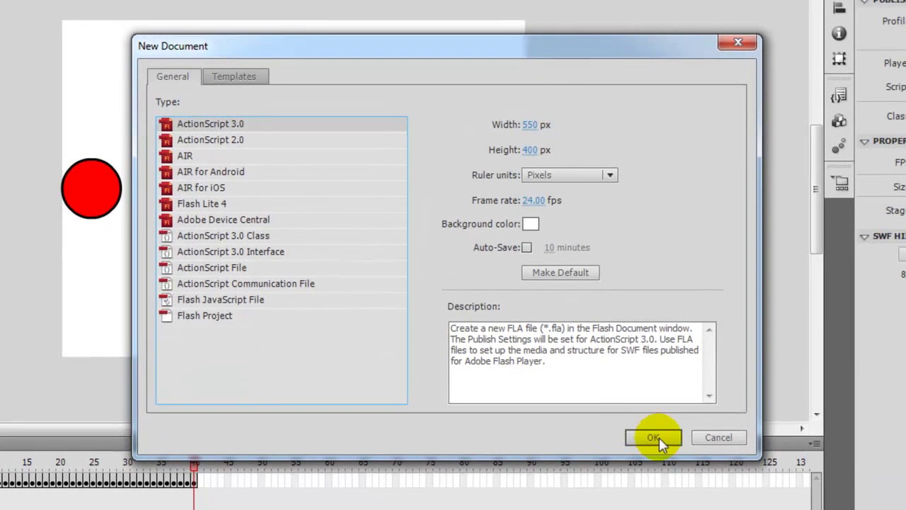
left_click(652, 437)
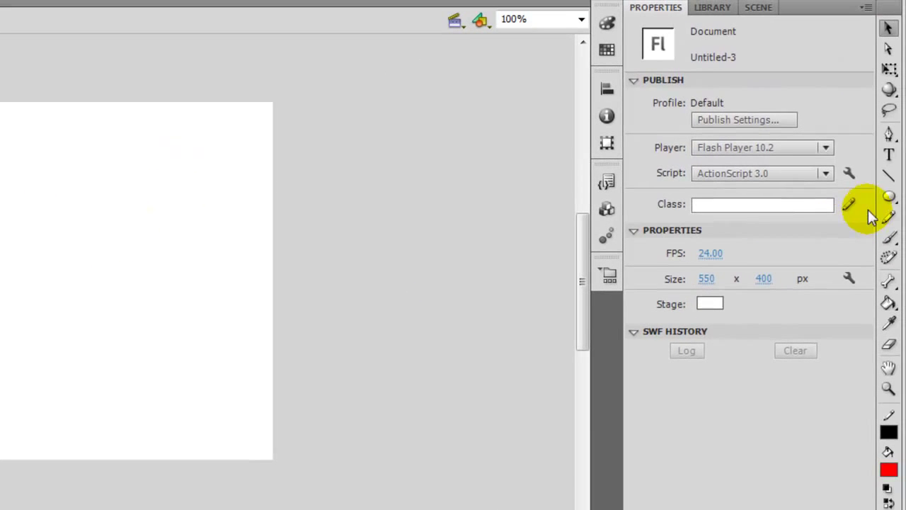
Step: Draw a small red circle with a 3-point solid black outline near the centre of the stage
left_click(888, 197)
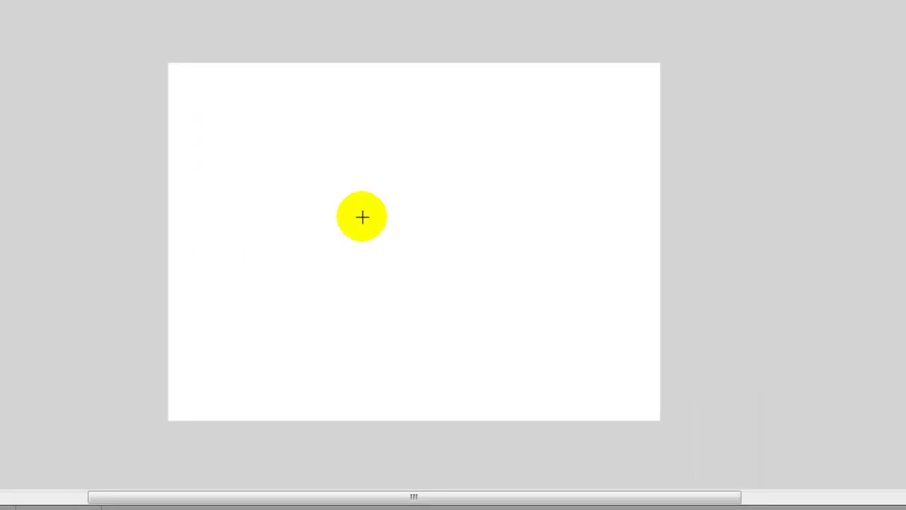
left_click_drag(410, 212, 465, 266)
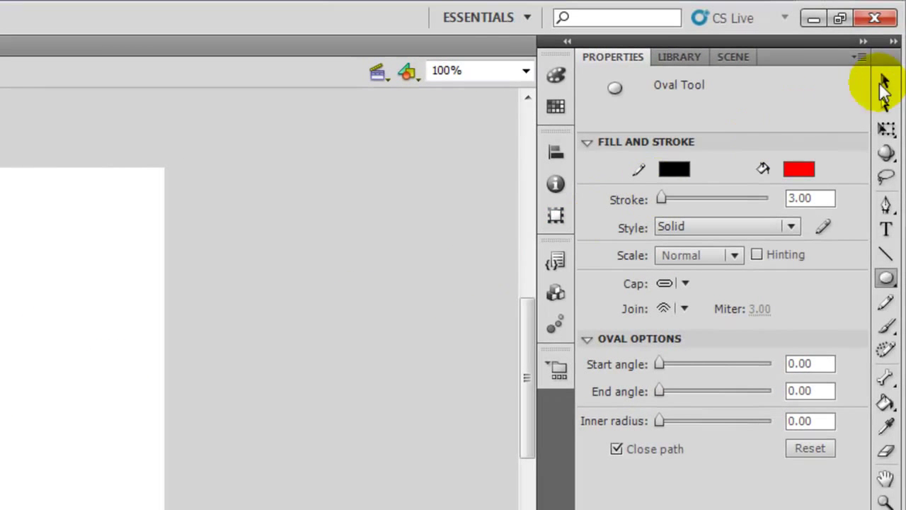
left_click(886, 84)
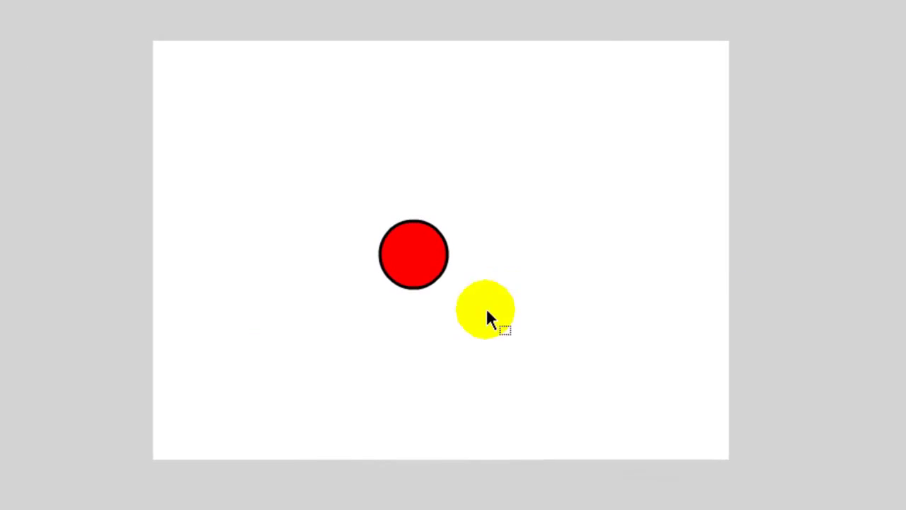
Step: Select the circle's fill and outline and align it to the stage's left edge, vertically centred
double_click(426, 269)
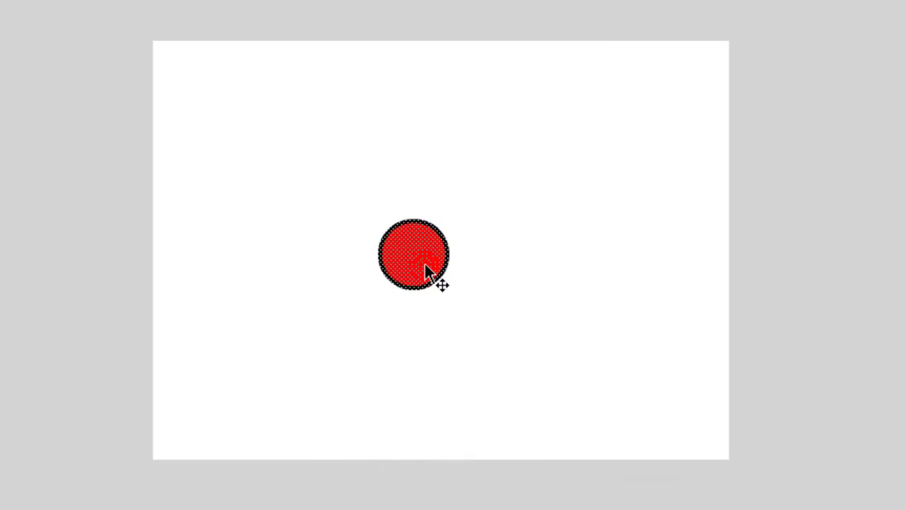
left_click_drag(360, 199, 483, 319)
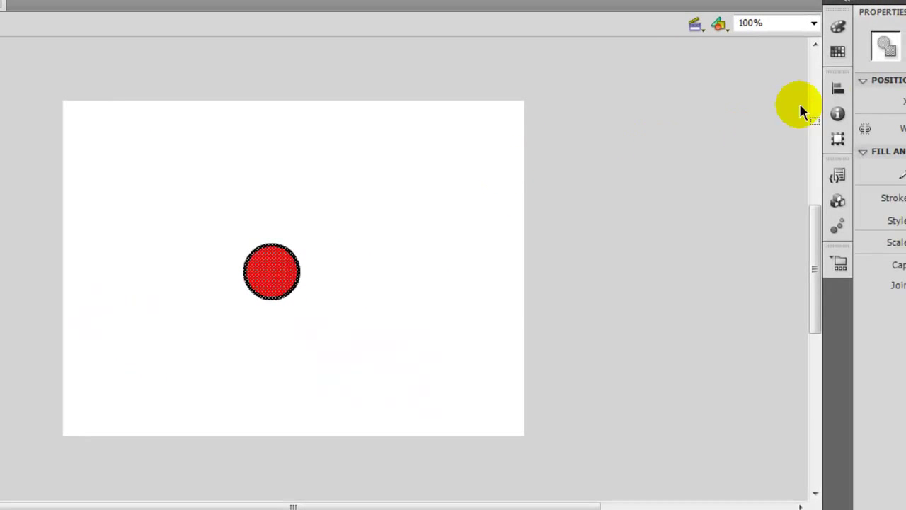
left_click(837, 88)
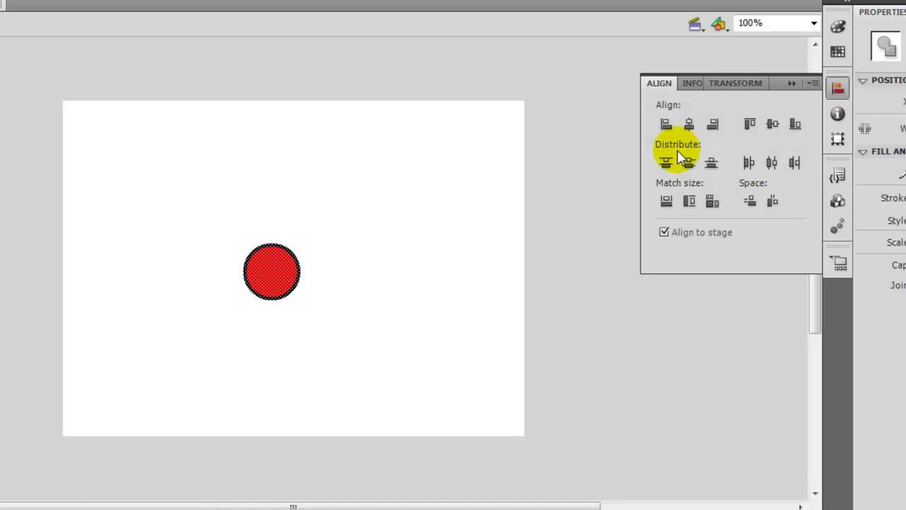
left_click(666, 124)
left_click(773, 124)
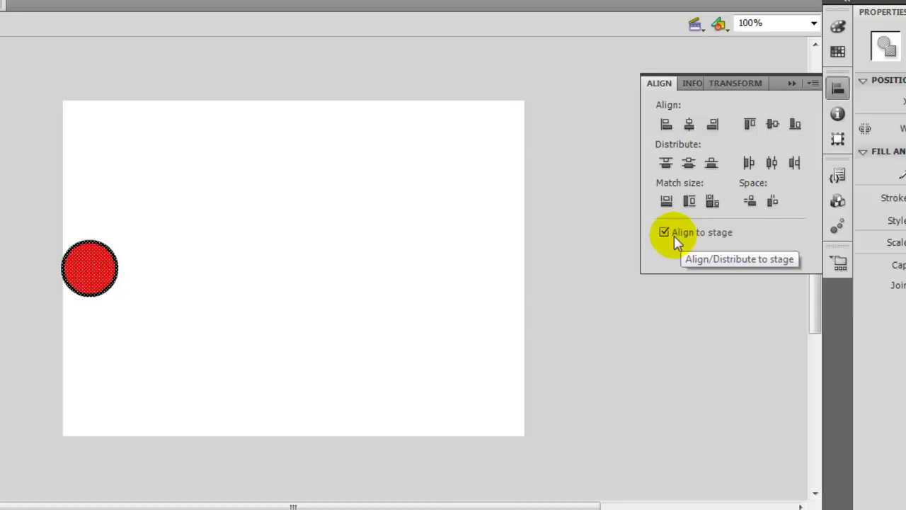
left_click(189, 273)
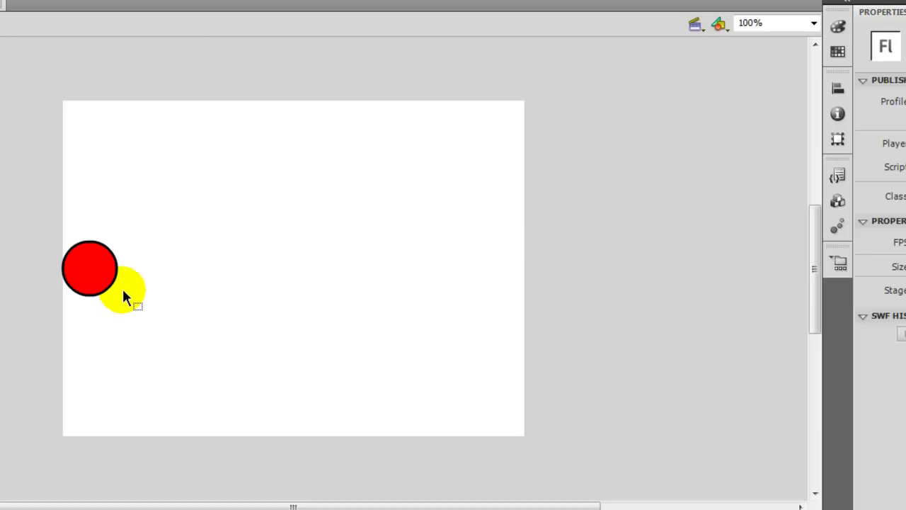
Step: Select the whole circle, outline included, and apply a classic tween to it
left_click(39, 215)
left_click_drag(147, 333, 158, 328)
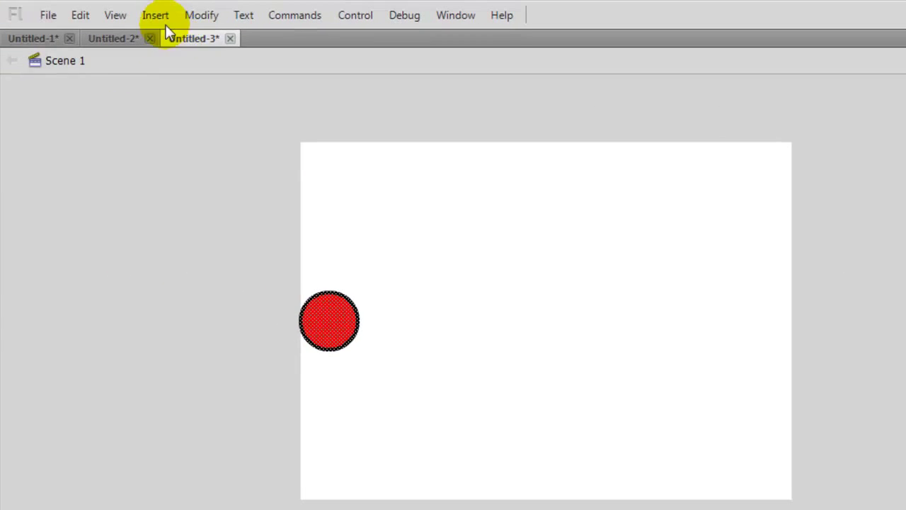
left_click(160, 15)
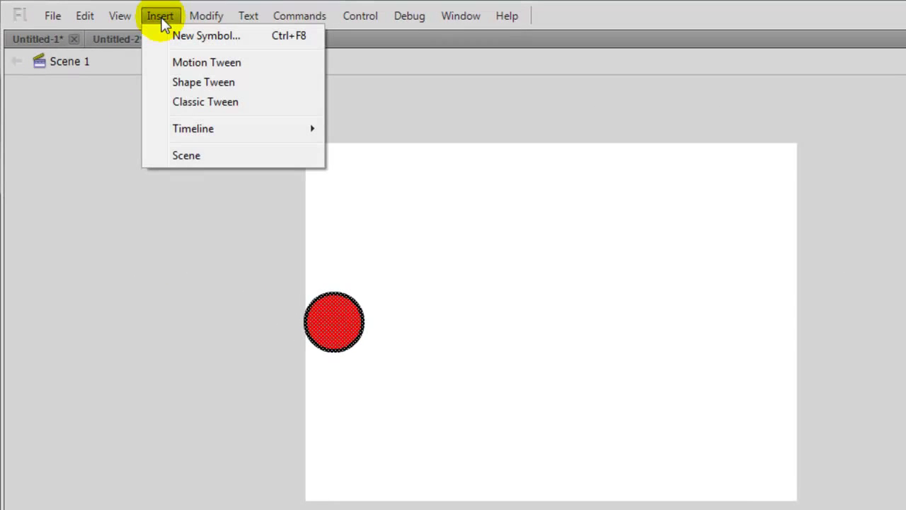
left_click(196, 106)
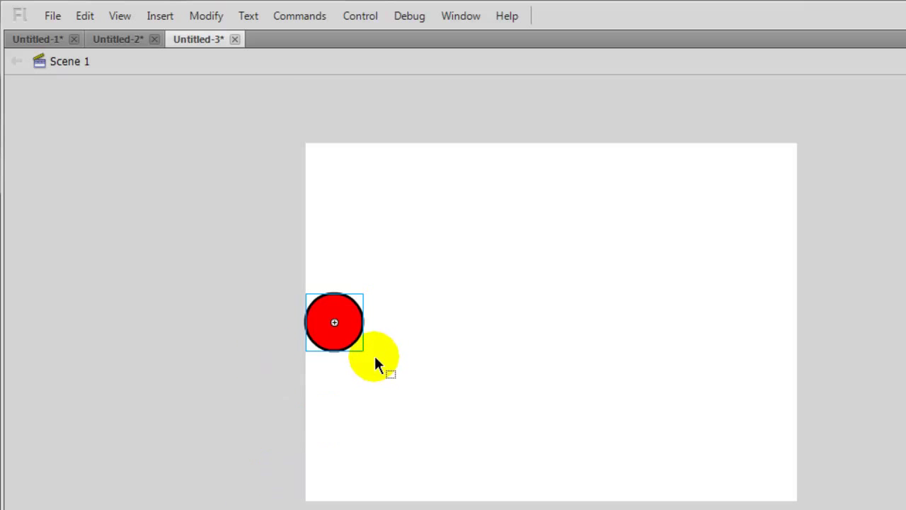
left_click_drag(336, 327, 697, 328)
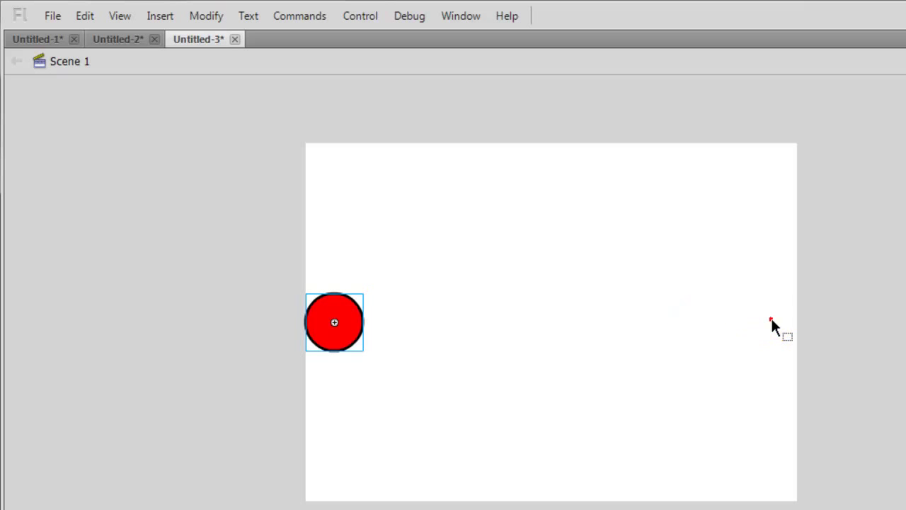
left_click(821, 335)
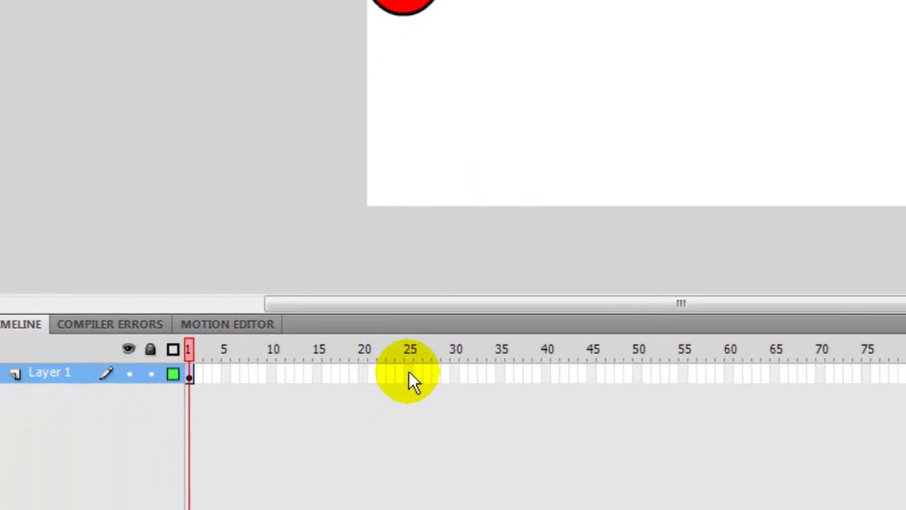
Step: Insert a keyframe at frame 25 and align the circle there to the stage's right edge, vertically centred
left_click(408, 373)
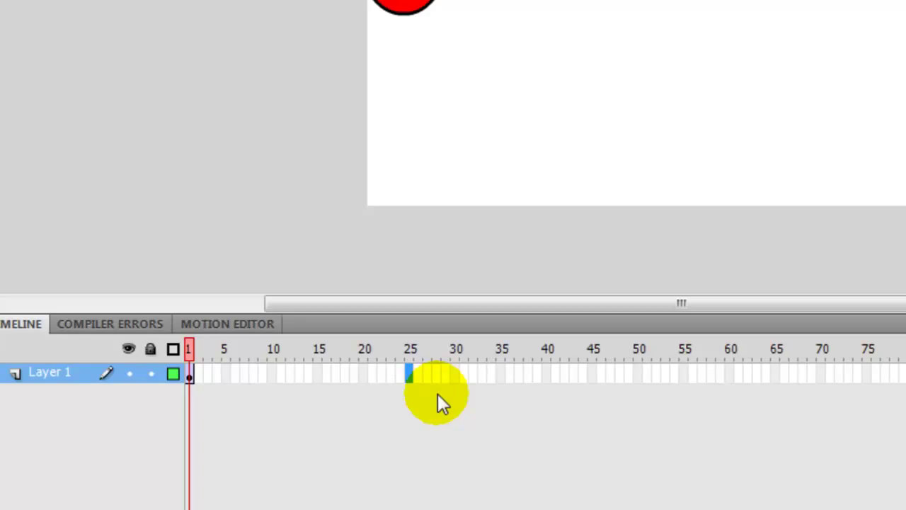
key("F6")
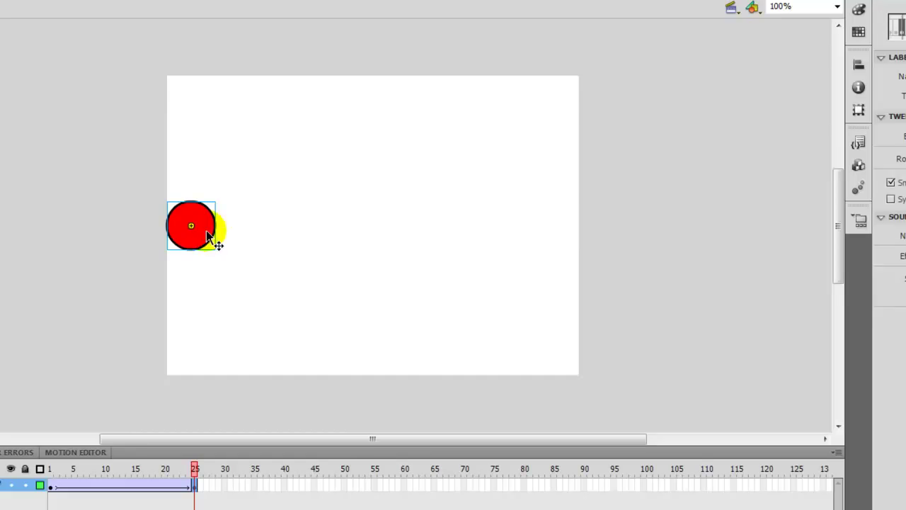
left_click(206, 230)
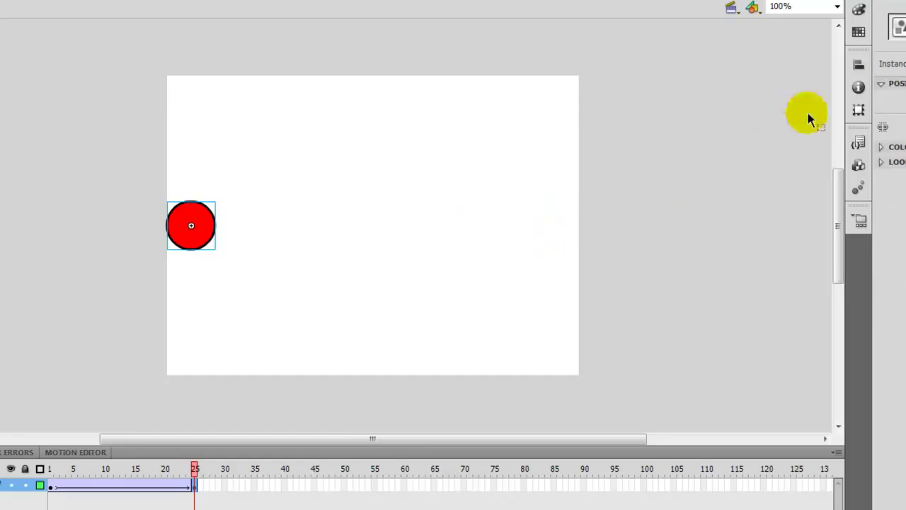
left_click(858, 65)
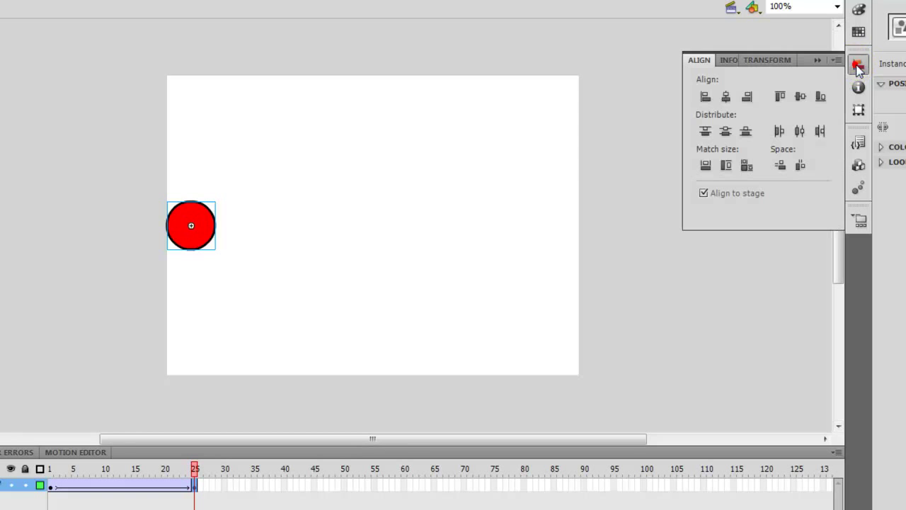
left_click(748, 97)
left_click(800, 97)
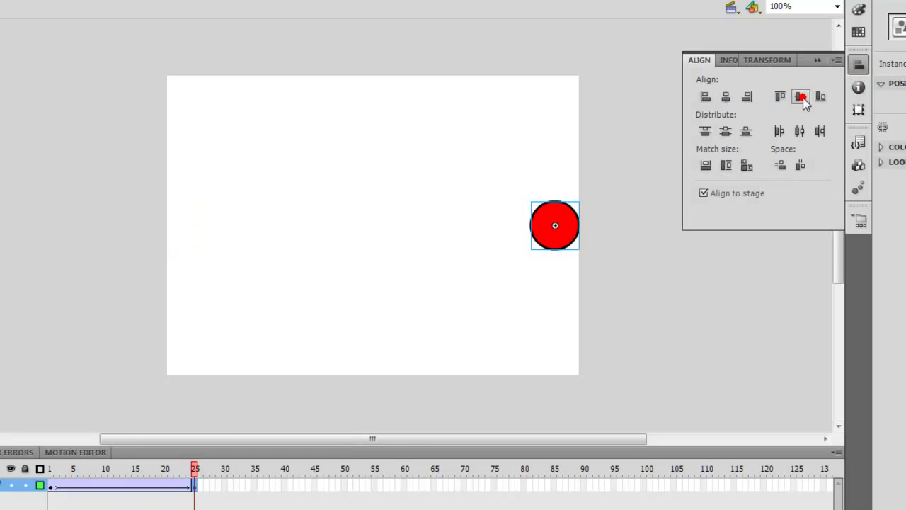
left_click(639, 253)
Step: Play the tween from frame 1 on the timeline and test the movie, closing the preview when done
left_click_drag(194, 470, 53, 471)
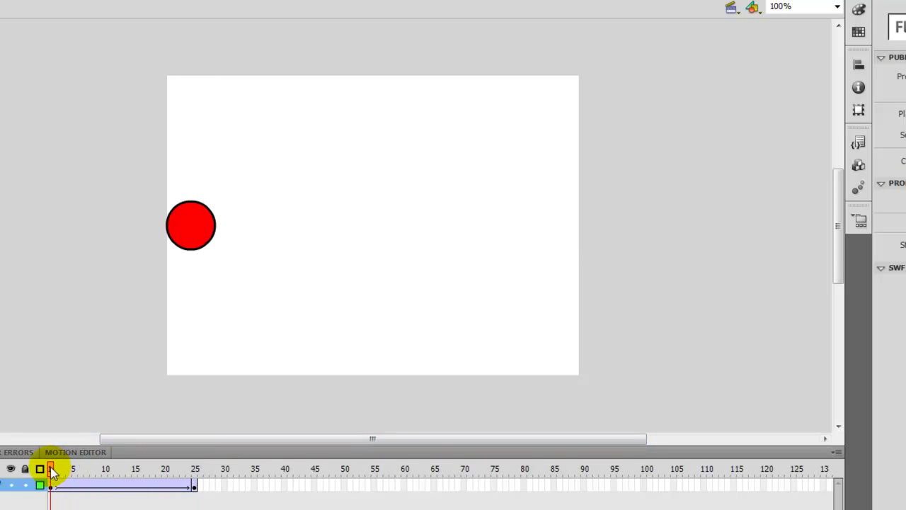
key("Return")
left_click_drag(159, 476, 198, 470)
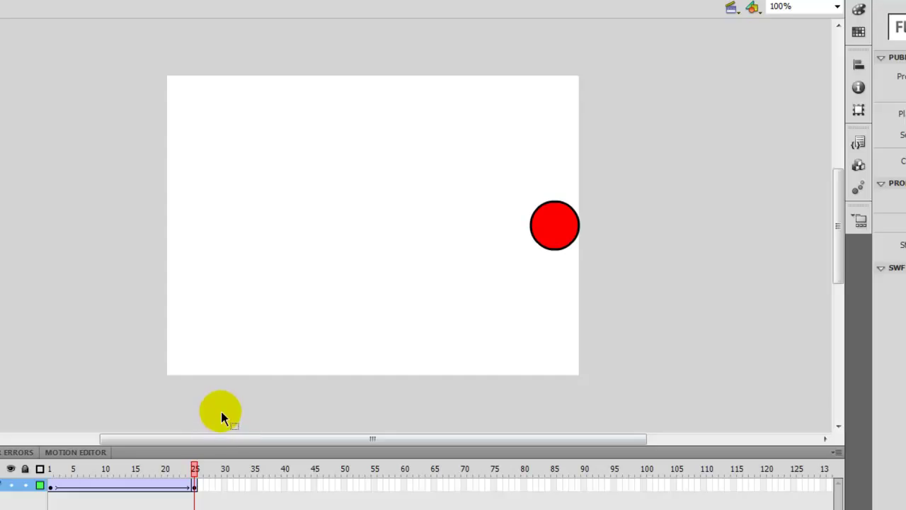
key("ctrl+Return")
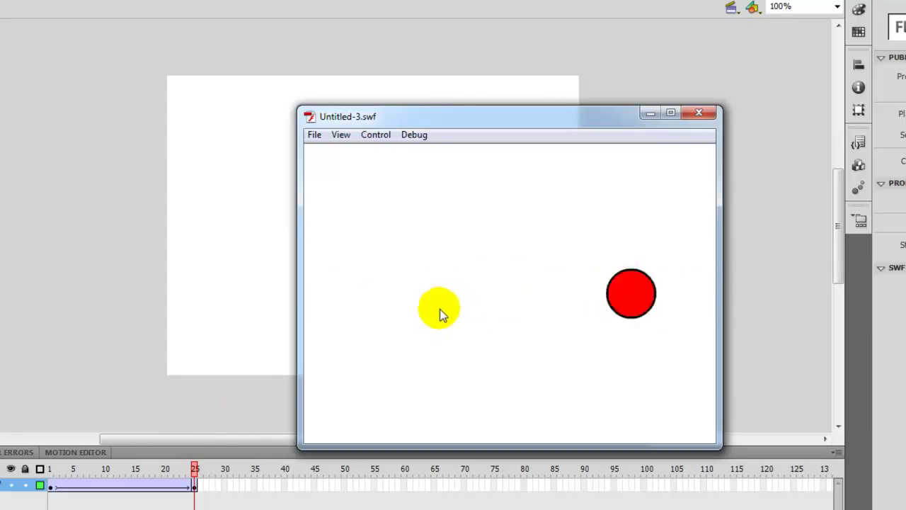
left_click(696, 114)
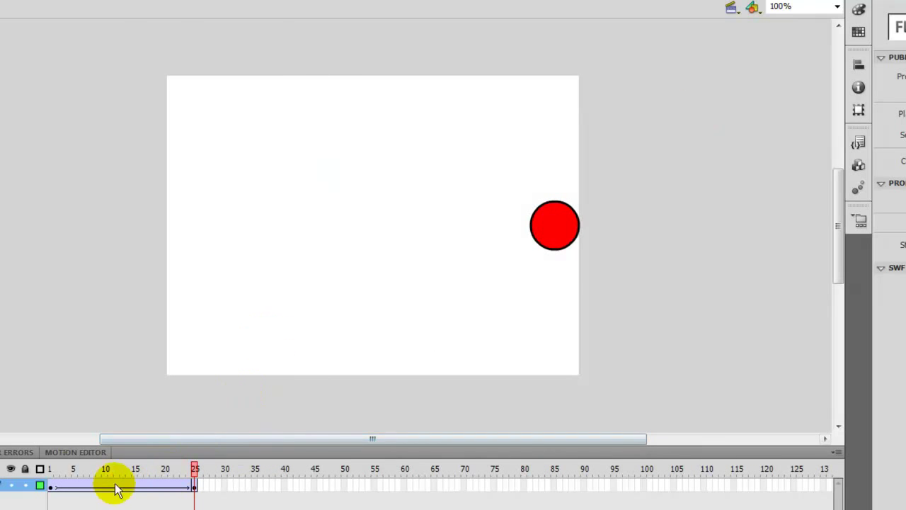
Step: Scrub the timeline from frame 1 to frame 25 to examine the circle's movement
left_click(50, 469)
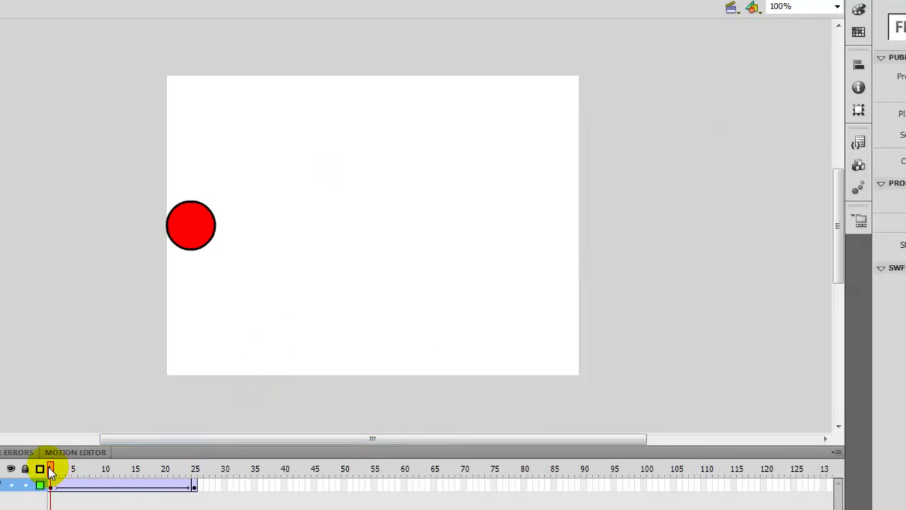
left_click_drag(50, 469, 198, 483)
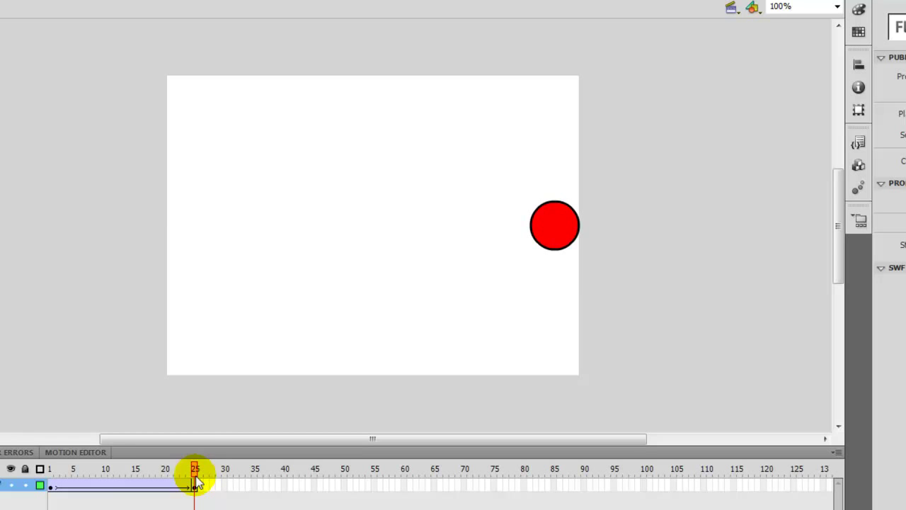
mouse_move(195, 475)
left_mouse_down()
mouse_move(42, 470)
mouse_move(178, 470)
mouse_move(201, 481)
left_mouse_up()
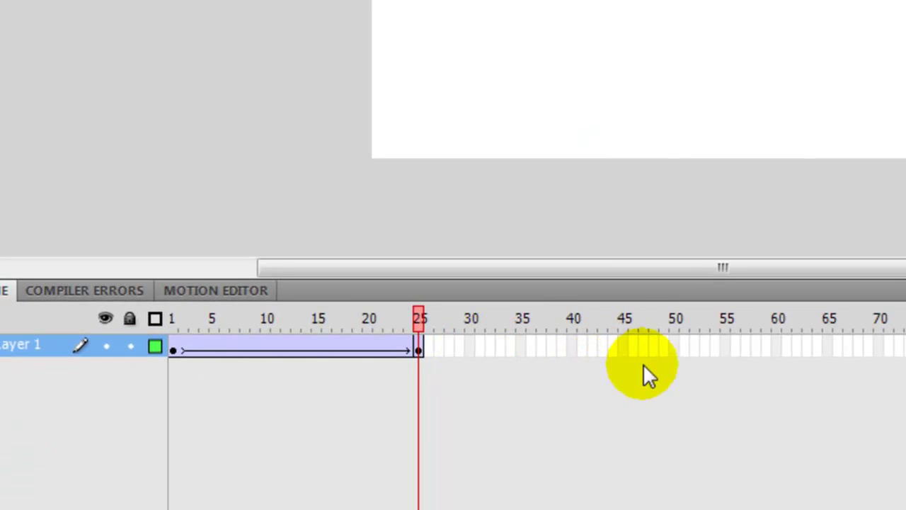
Step: Insert a keyframe at frame 50 and align the circle there to the stage's left edge, vertically centred
left_click(673, 347)
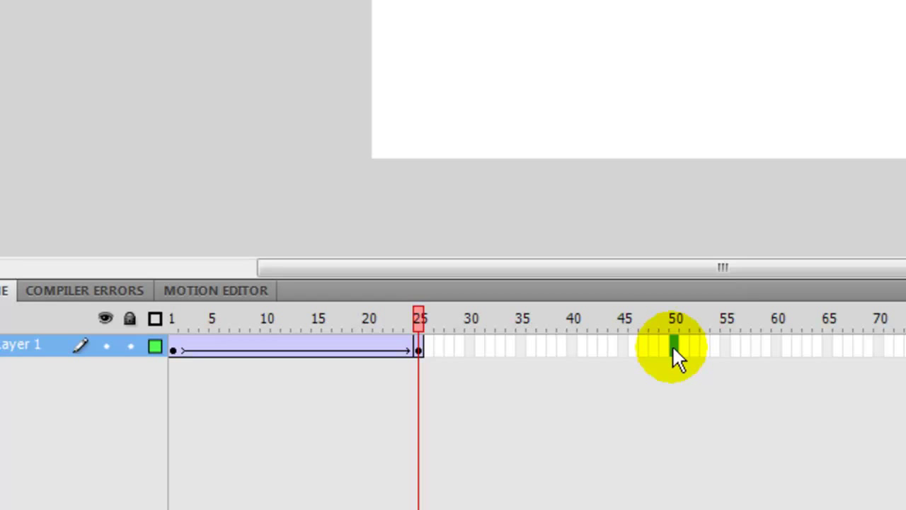
key("F6")
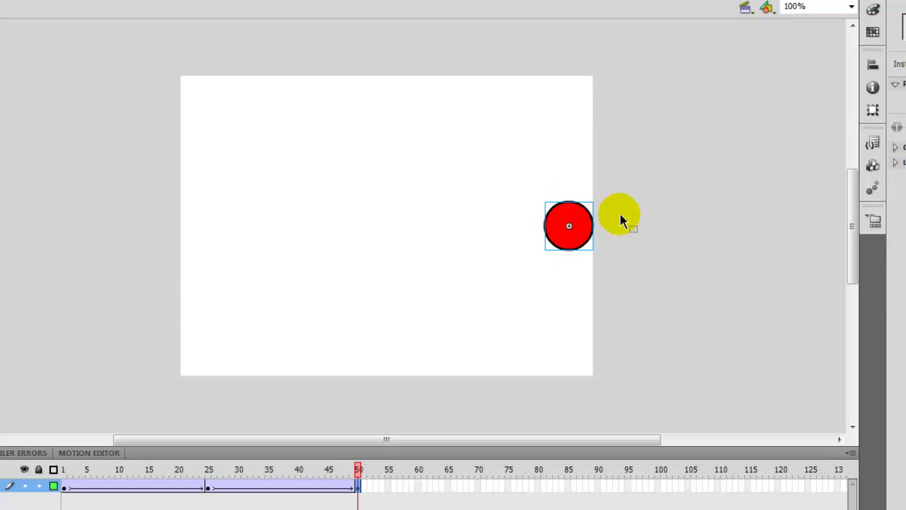
left_click(873, 65)
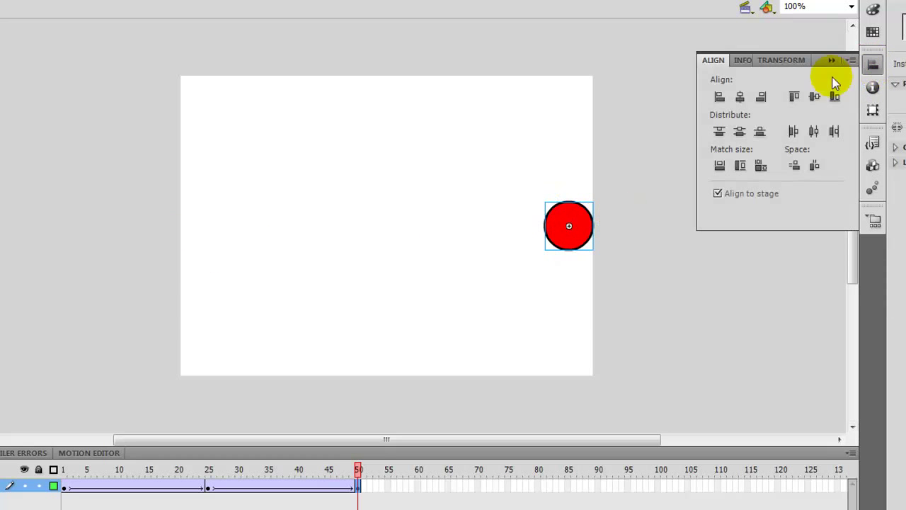
left_click(718, 95)
left_click(812, 95)
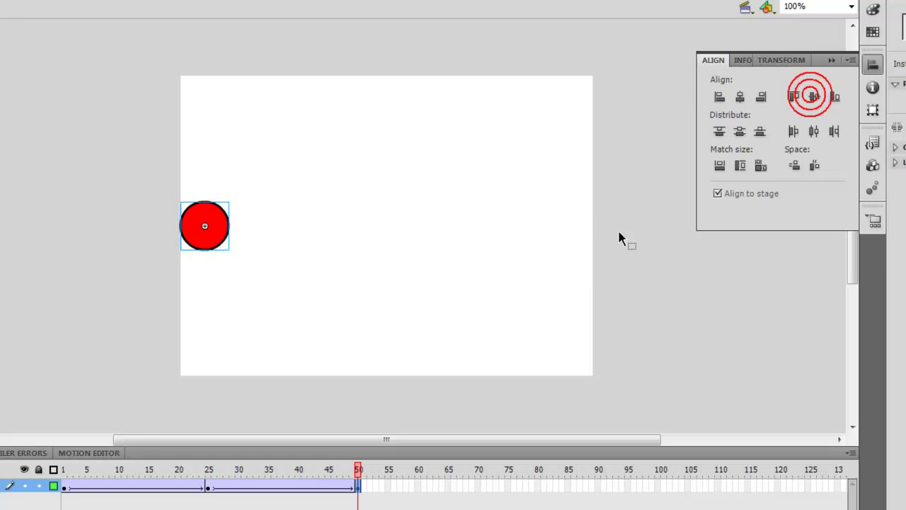
left_click(619, 233)
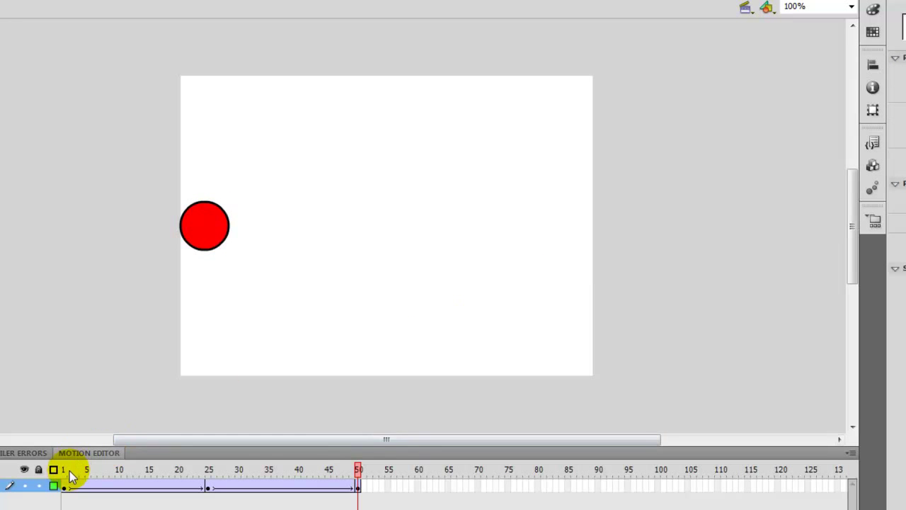
Step: Scrub through frames 1 to 50 and test the movie to check the back-and-forth motion, closing the preview when done
left_click_drag(63, 471, 362, 477)
key("ctrl+Return")
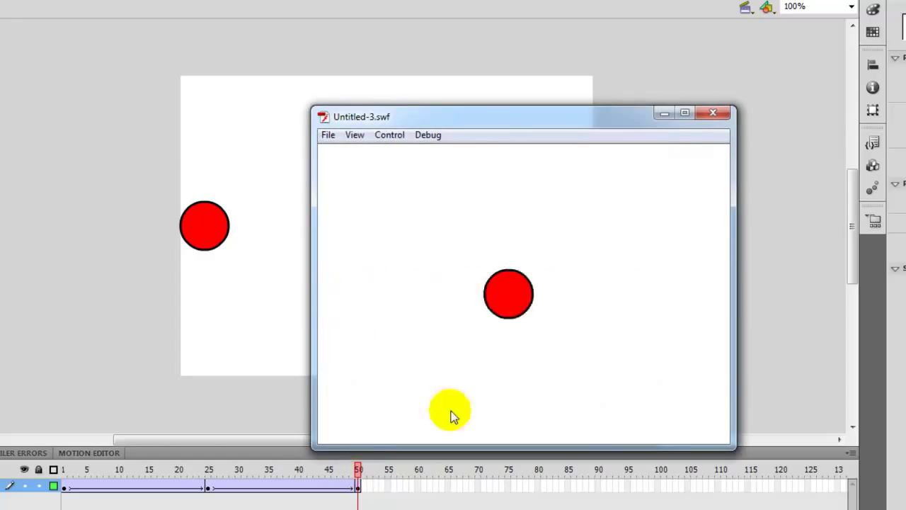
left_click(712, 113)
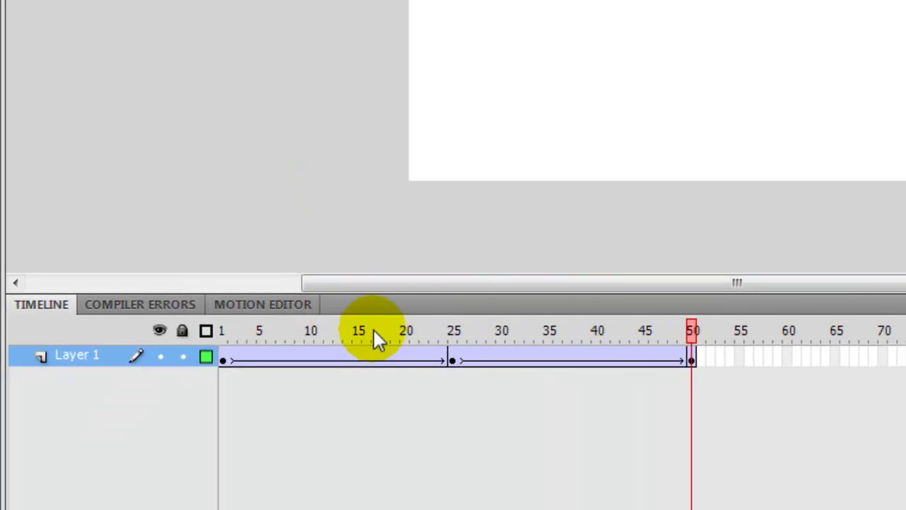
Step: Select the keyframes at frames 1, 25 and 50 in turn to review the tween's structure
left_click(221, 361)
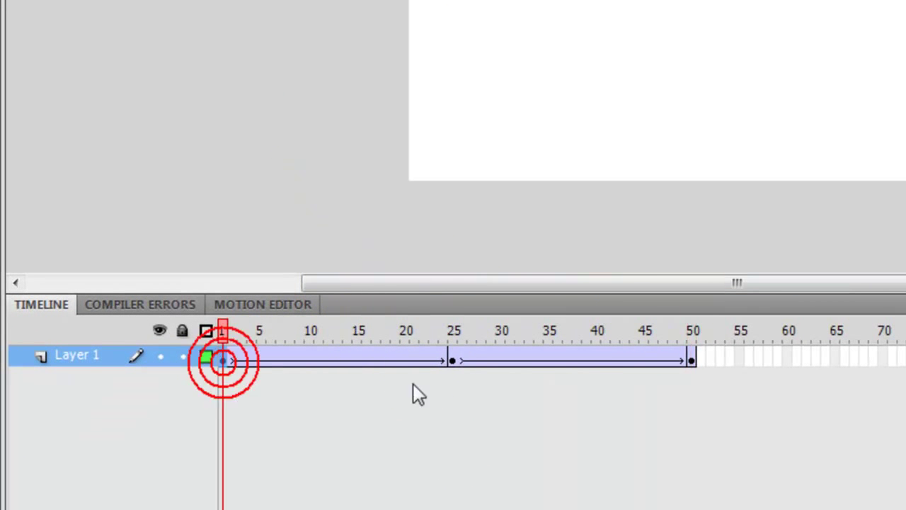
left_click(451, 361)
left_click(688, 360)
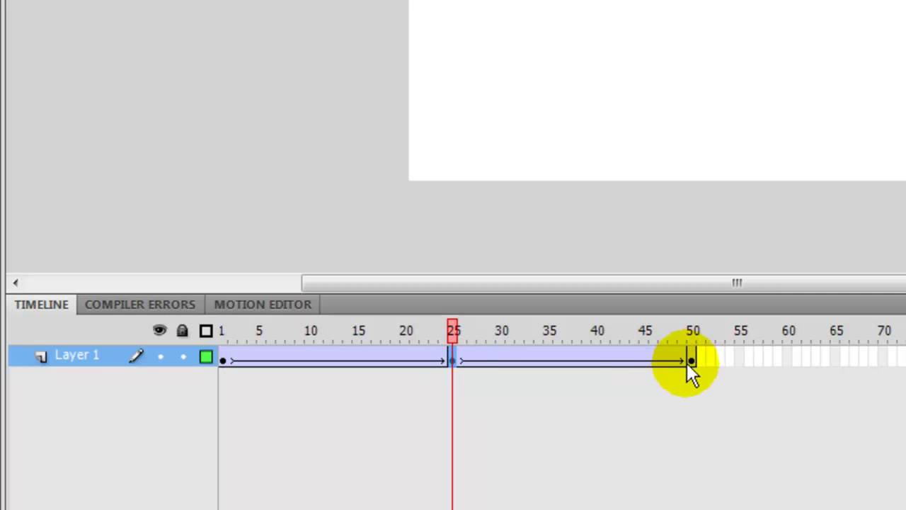
left_click(692, 360)
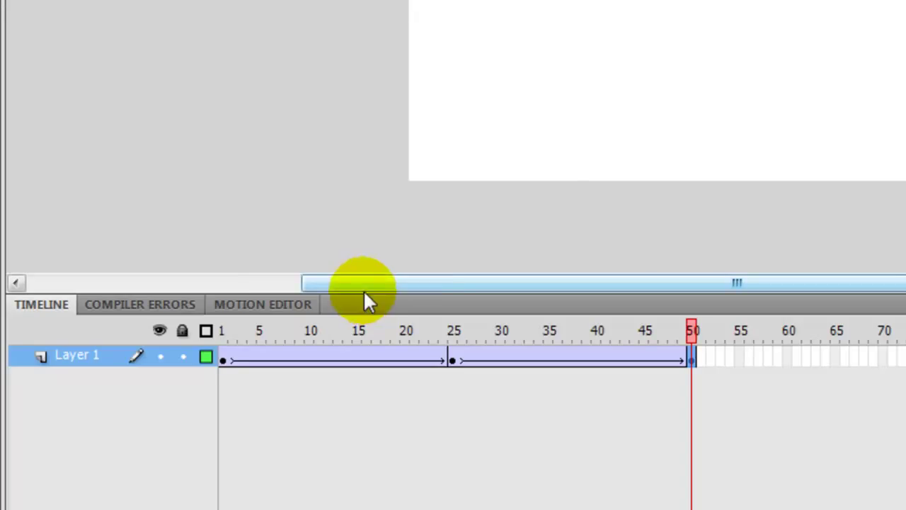
Step: Align the circle in the frame 1 keyframe to the stage's top edge, horizontally centred
left_click(224, 357)
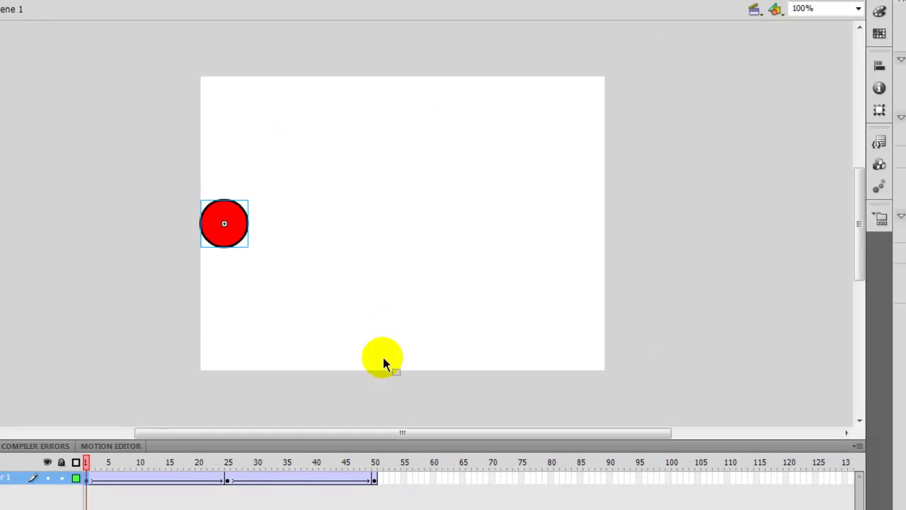
left_click_drag(90, 485, 287, 267)
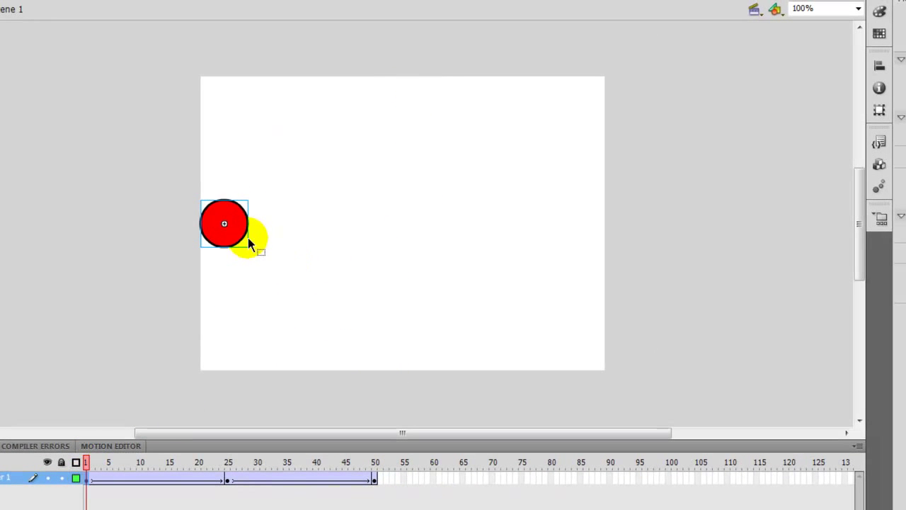
left_click(879, 65)
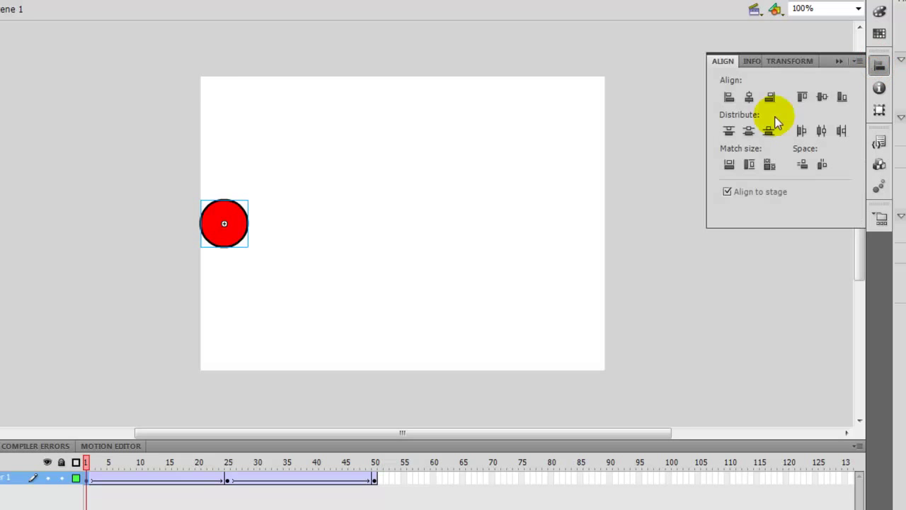
left_click(801, 98)
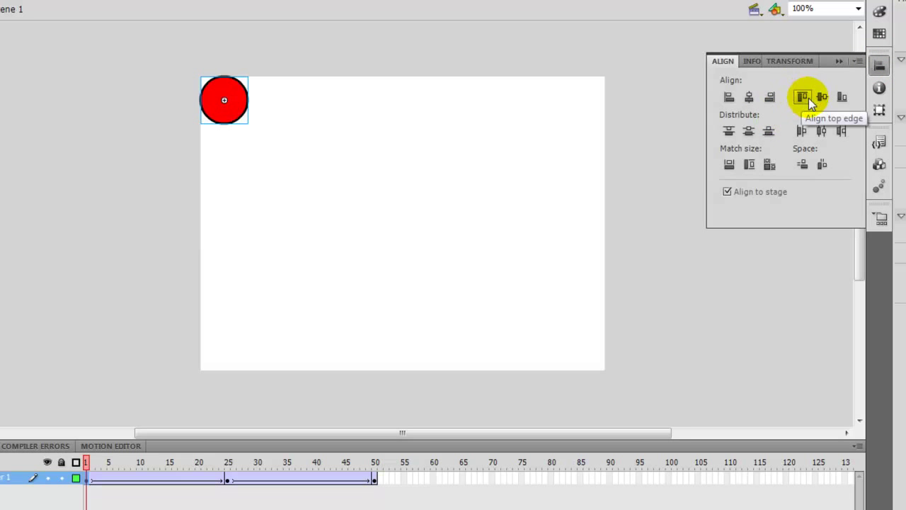
left_click(752, 97)
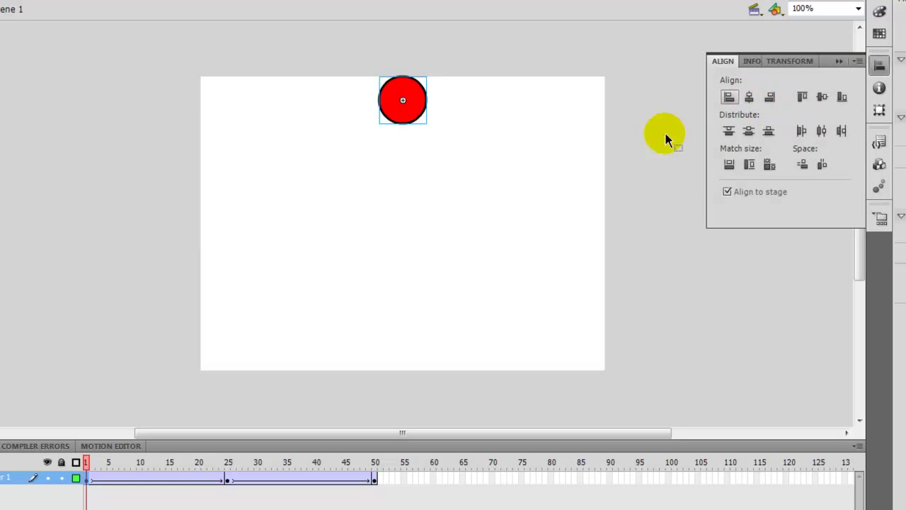
Step: Align the circle in the frame 25 keyframe to the stage's bottom edge, horizontally centred, and scrub frames 1 to 50 to check the motion
left_click(228, 480)
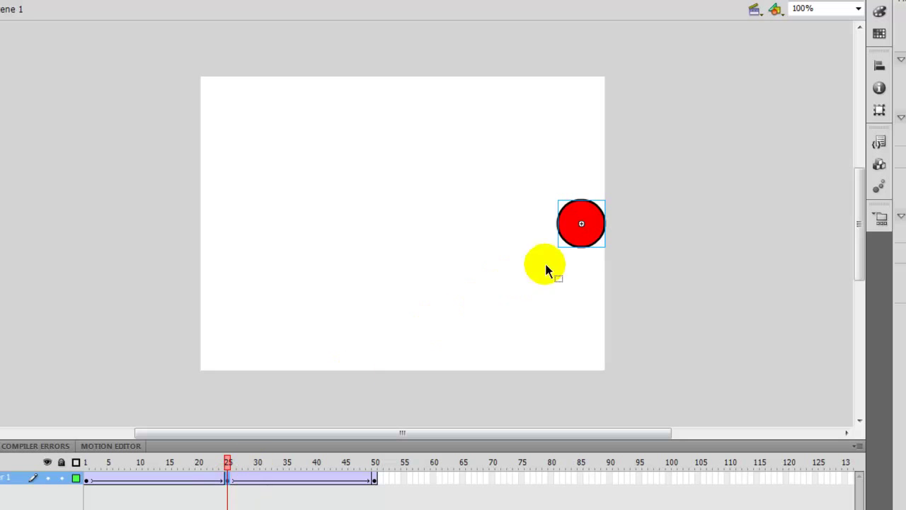
left_click(879, 66)
left_click(841, 97)
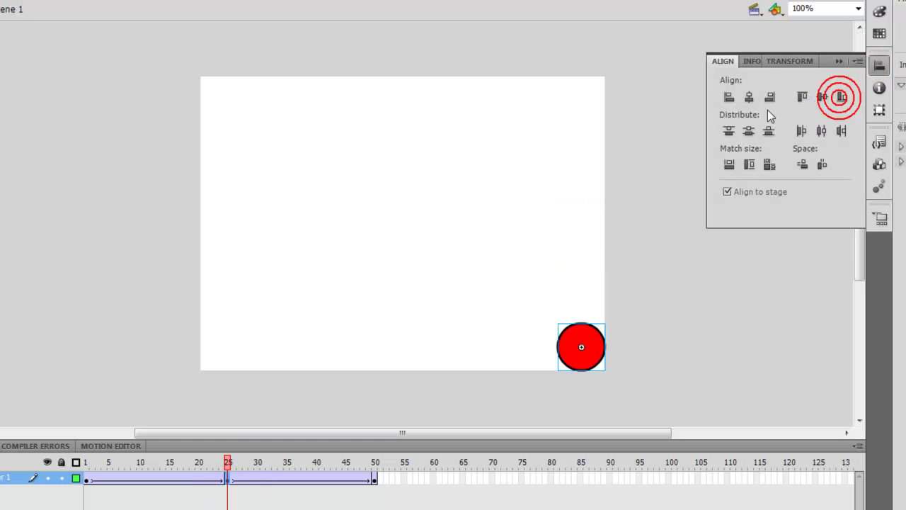
left_click(749, 97)
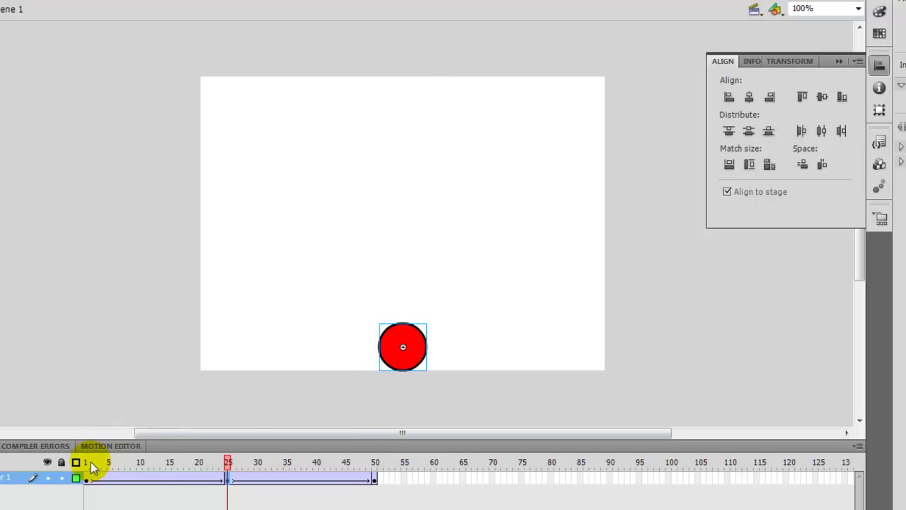
left_click_drag(87, 464, 370, 460)
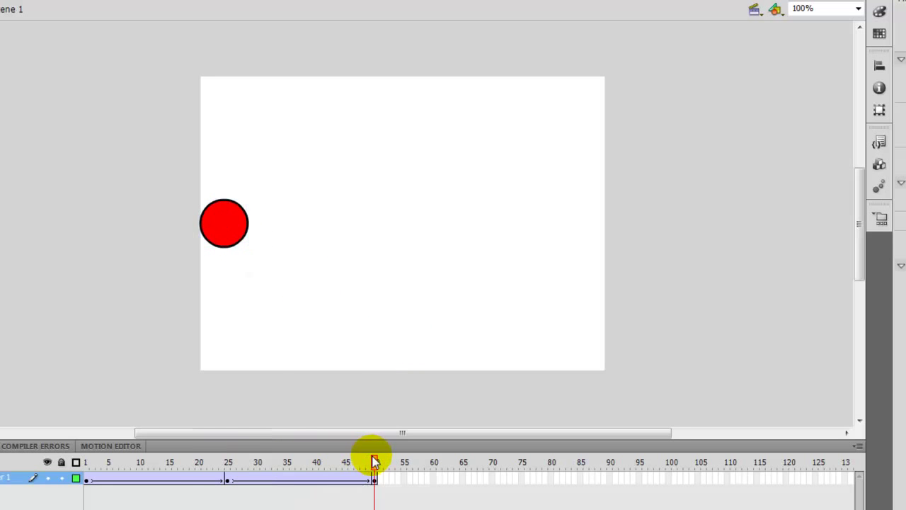
Step: Centre the circle in the frame 50 keyframe horizontally on the stage and deselect it
left_click(373, 480)
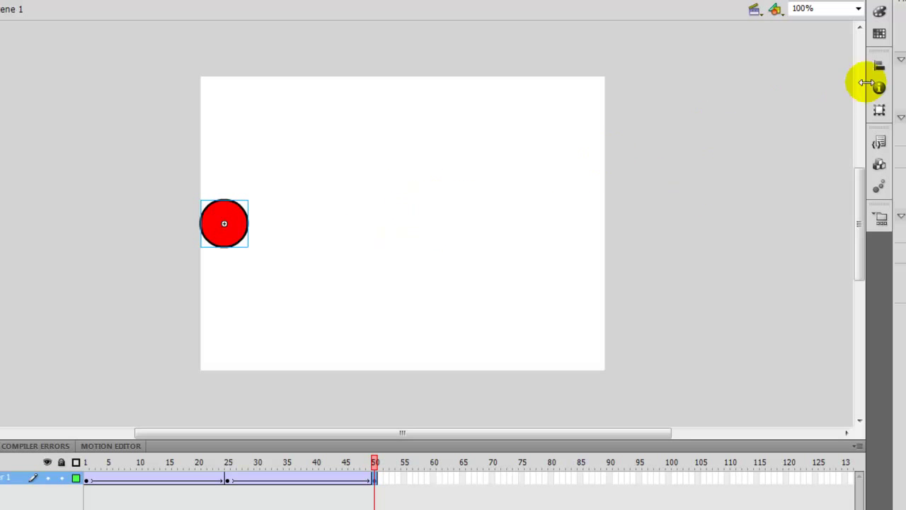
left_click(879, 65)
left_click(749, 97)
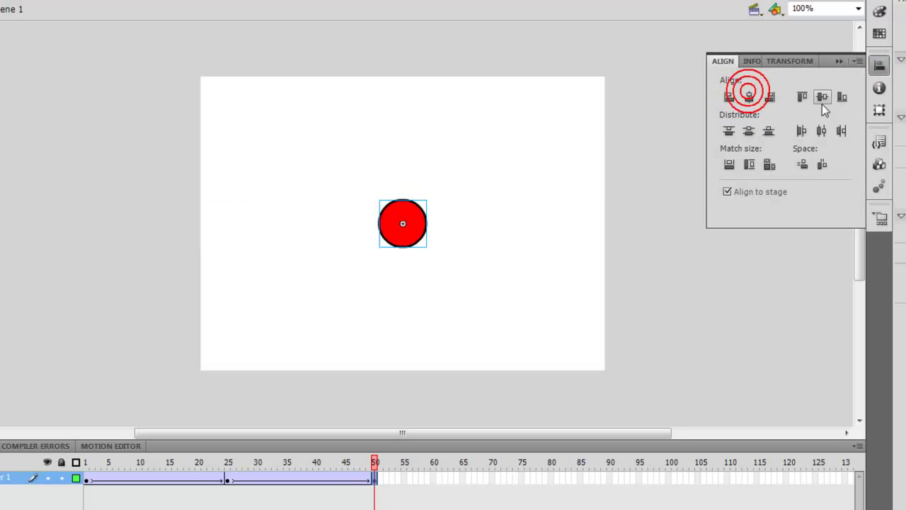
left_click(645, 298)
Step: Scrub the timeline to frame 50 and test the movie to check the circle's new path
mouse_move(375, 464)
left_mouse_down()
mouse_move(80, 433)
mouse_move(382, 480)
left_mouse_up()
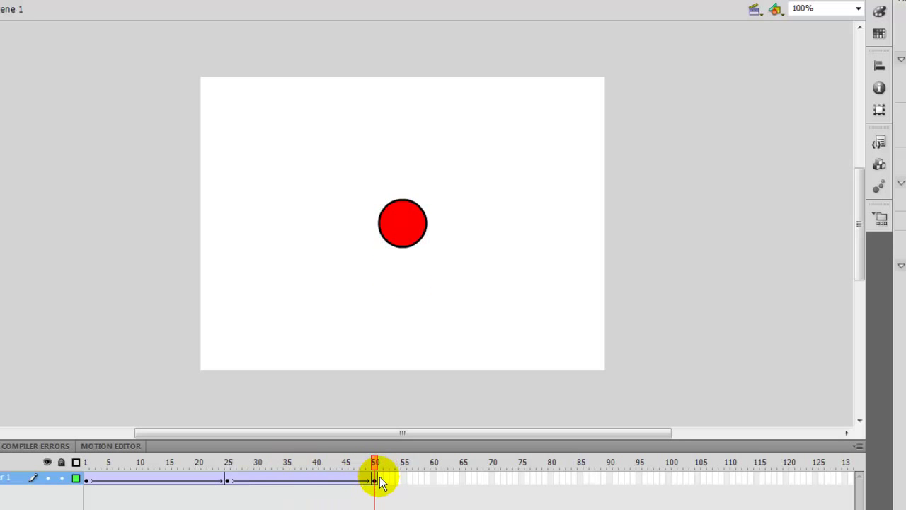
key("ctrl+Return")
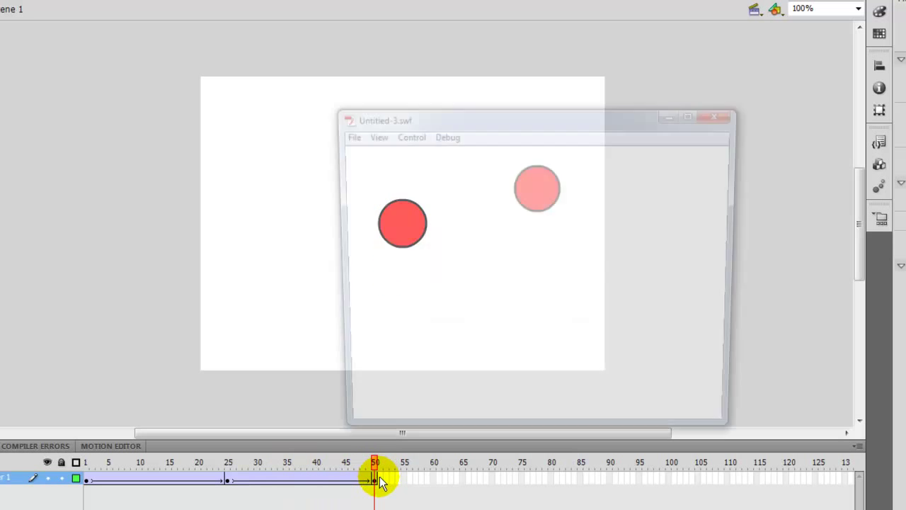